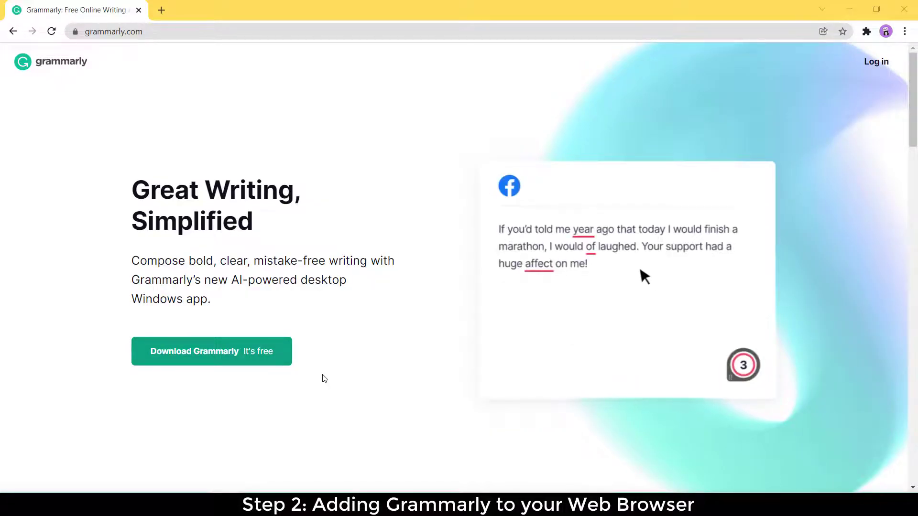
Step: Download and run the Grammarly installer, then start signing up for a free account
{"action": "left_click", "coordinate": [257, 361]}
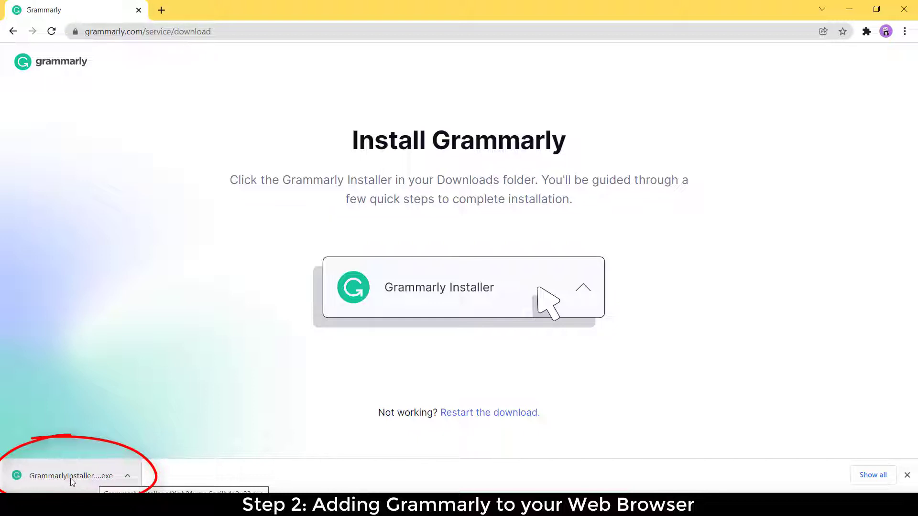
{"action": "left_click", "coordinate": [70, 478]}
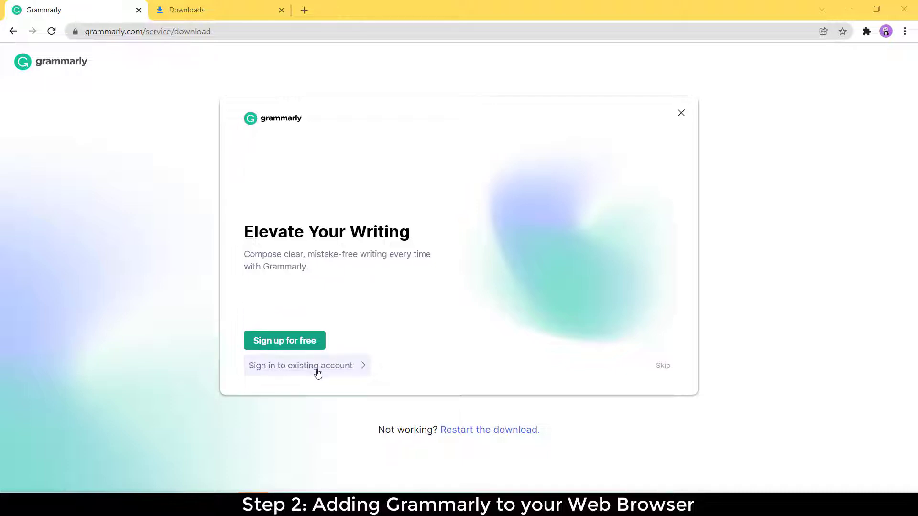
{"action": "left_click", "coordinate": [281, 344]}
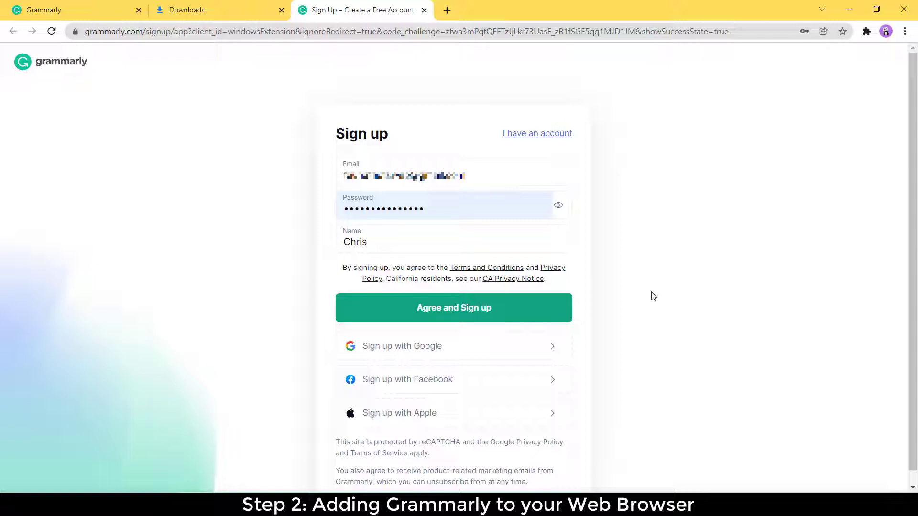
Step: Submit the sign-up form with the entered email, password and name to create the account
{"action": "left_click", "coordinate": [508, 319]}
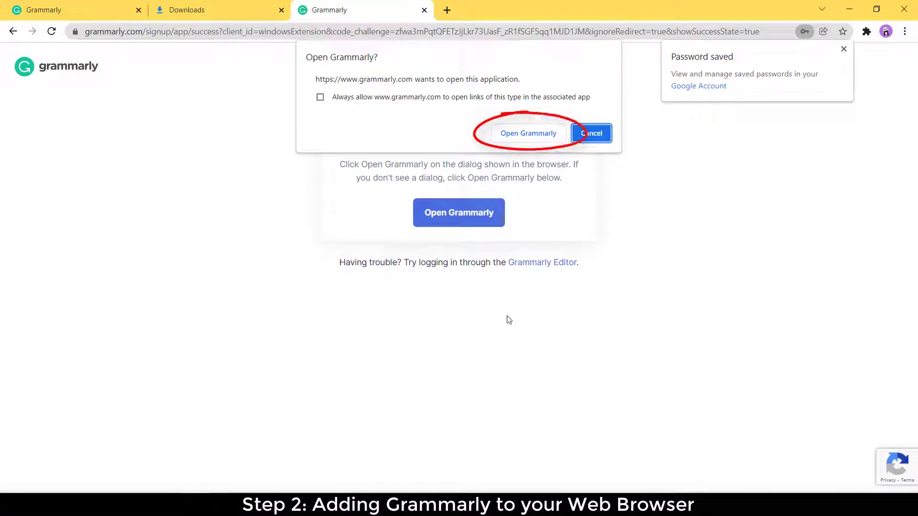
Step: Allow the Grammarly app to open, skip through the welcome cards, and continue on the free plan
{"action": "left_click", "coordinate": [528, 133]}
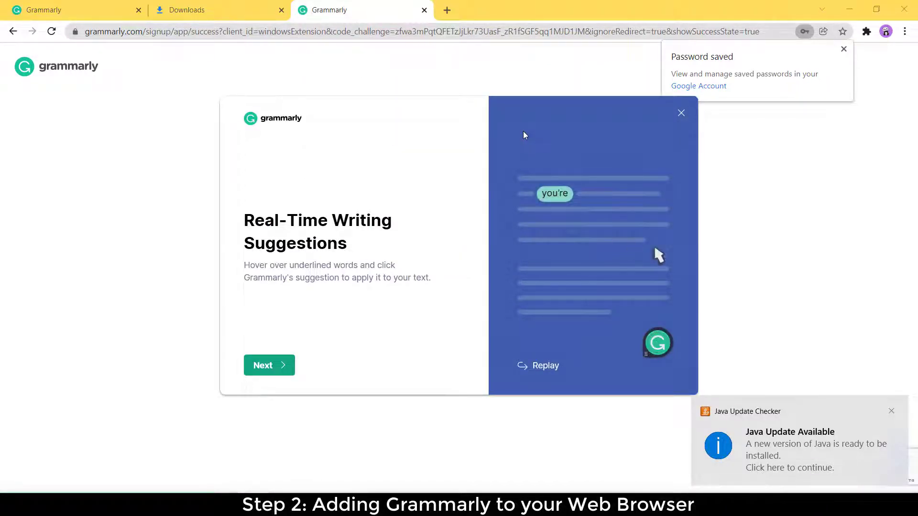
{"action": "left_click", "coordinate": [270, 366]}
{"action": "left_click", "coordinate": [270, 366]}
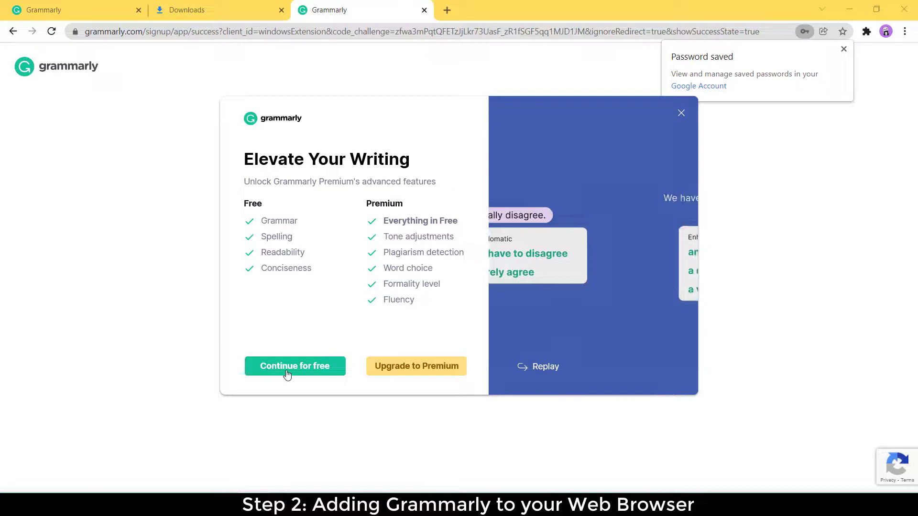
{"action": "left_click", "coordinate": [315, 368]}
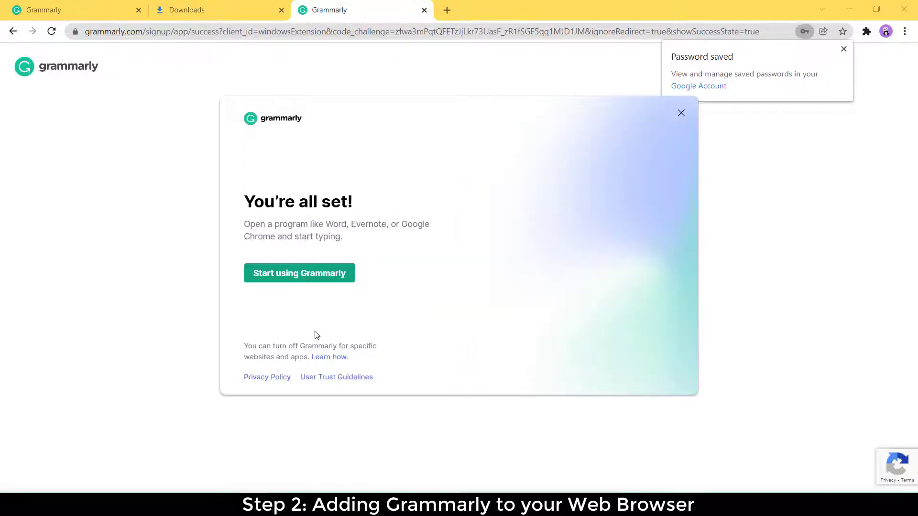
Step: Open the Grammarly Editor demo document and complete its quick tour through Set your goals
{"action": "left_click", "coordinate": [311, 283]}
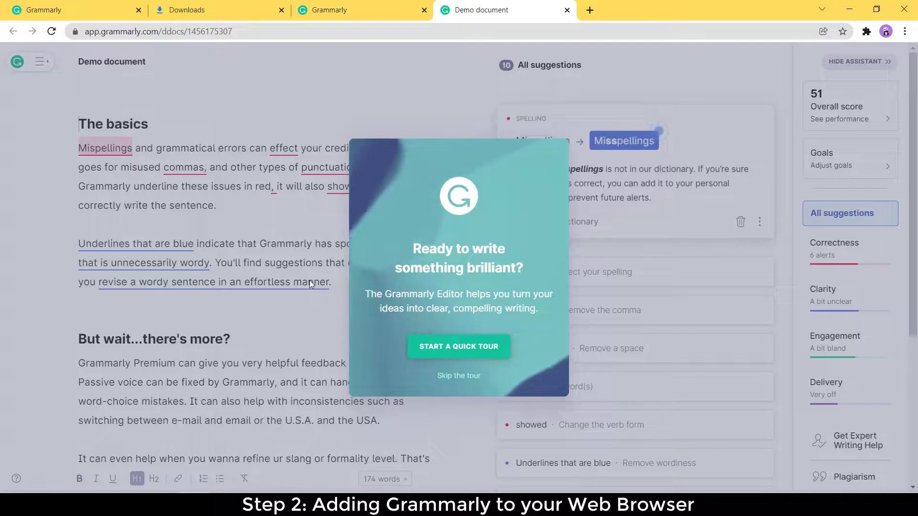
{"action": "left_click", "coordinate": [477, 354]}
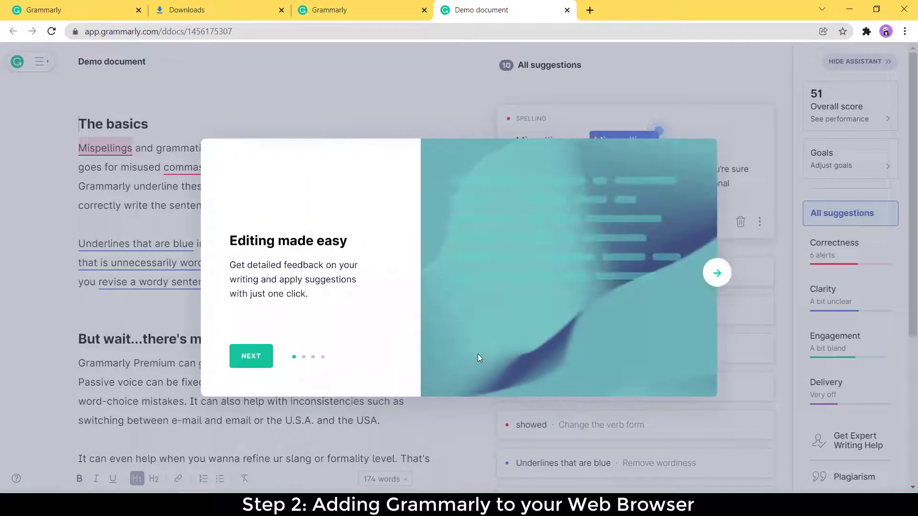
{"action": "left_click", "coordinate": [250, 360]}
{"action": "left_click", "coordinate": [251, 360]}
{"action": "left_click", "coordinate": [250, 360]}
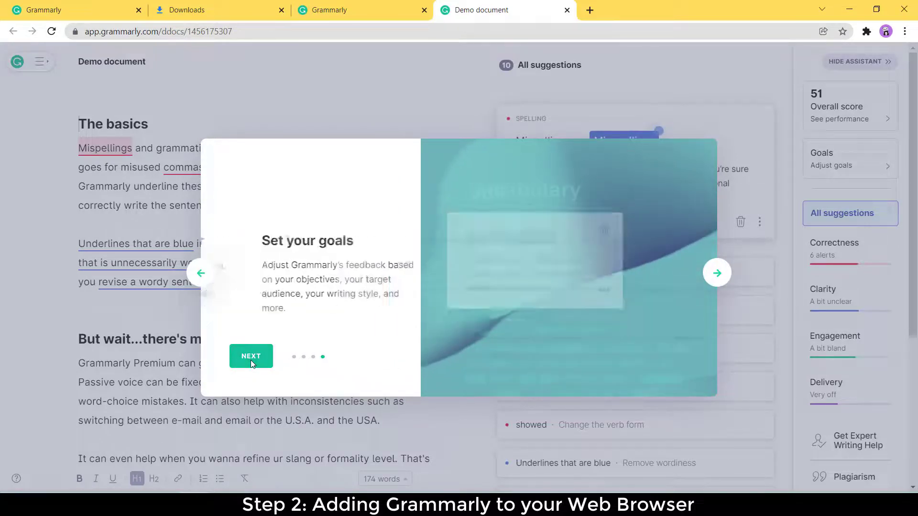
{"action": "left_click", "coordinate": [251, 360]}
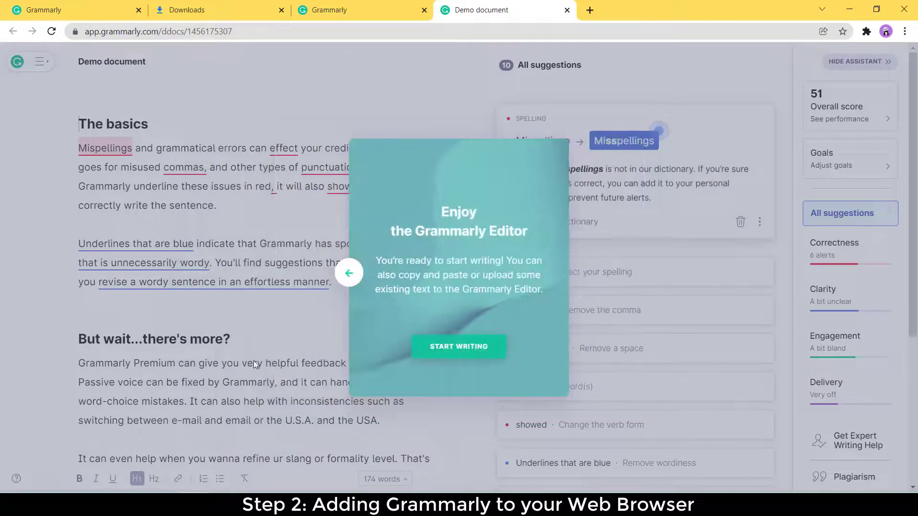
{"action": "left_click", "coordinate": [448, 345]}
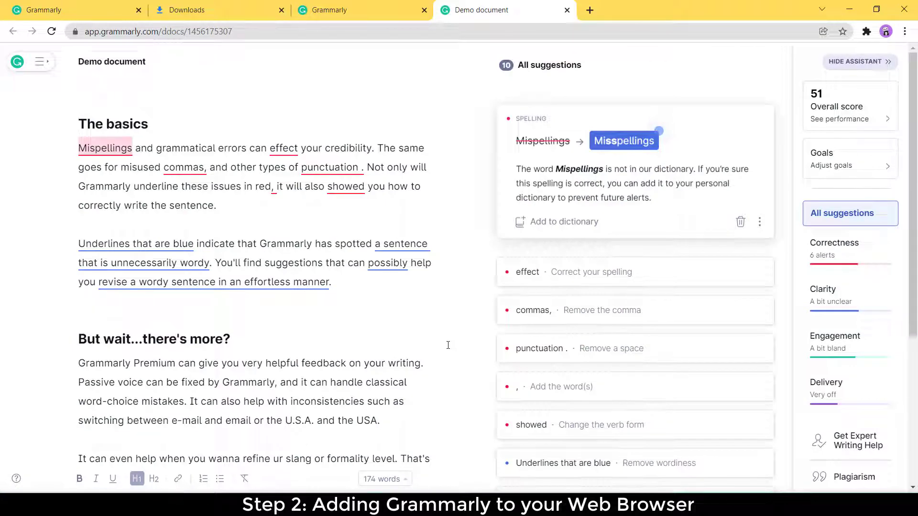
Step: Review the demo's suggestions for 'Mispellings', 'showed' and the wordy blue-underlined text
{"action": "left_click", "coordinate": [103, 149]}
{"action": "left_click", "coordinate": [358, 187]}
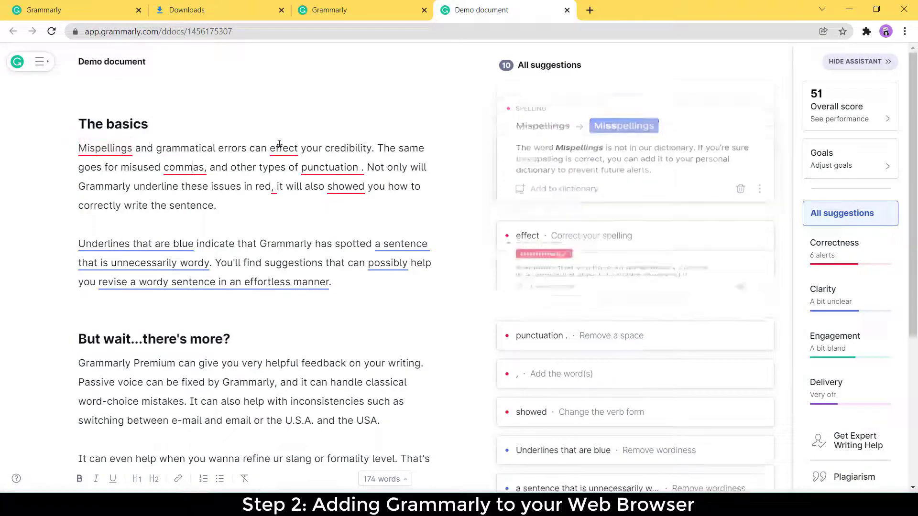
{"action": "left_click", "coordinate": [297, 231]}
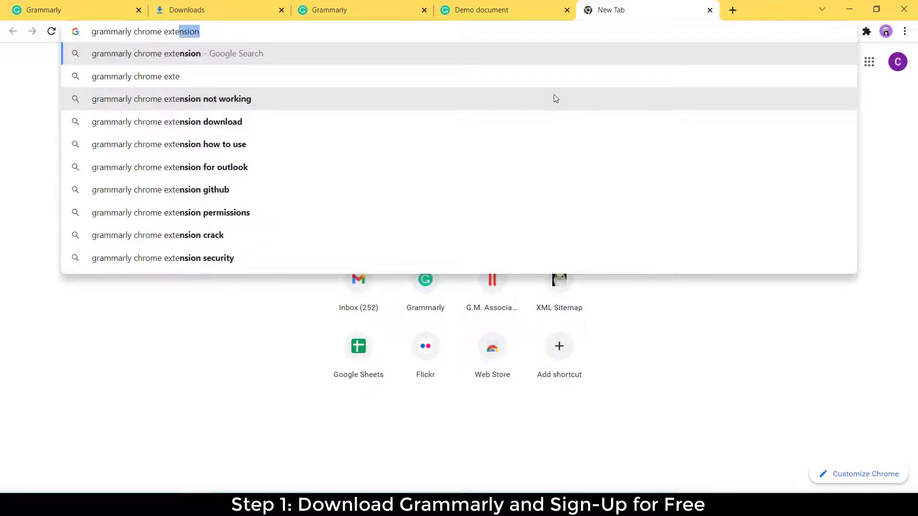
Step: Search 'grammarly chrome extension' and add Grammarly for Chrome from the Chrome Web Store
{"action": "key", "text": "Return"}
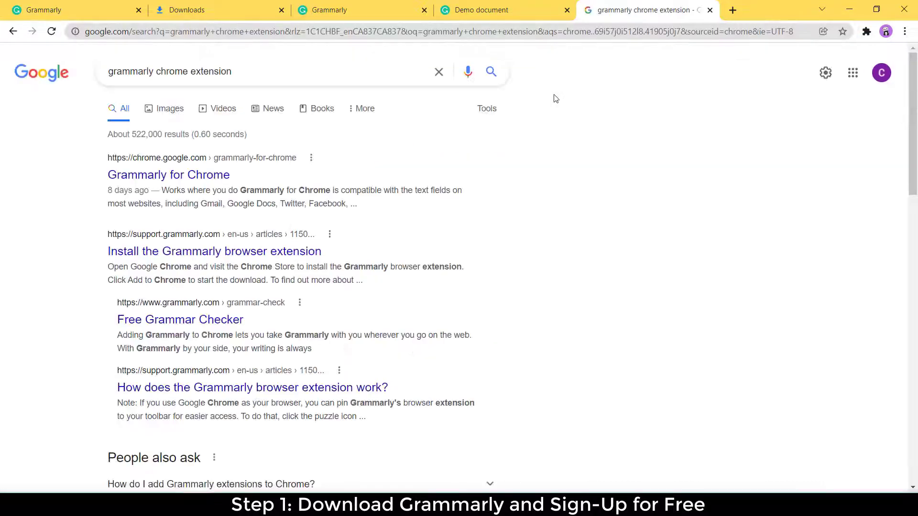
{"action": "left_click", "coordinate": [227, 176]}
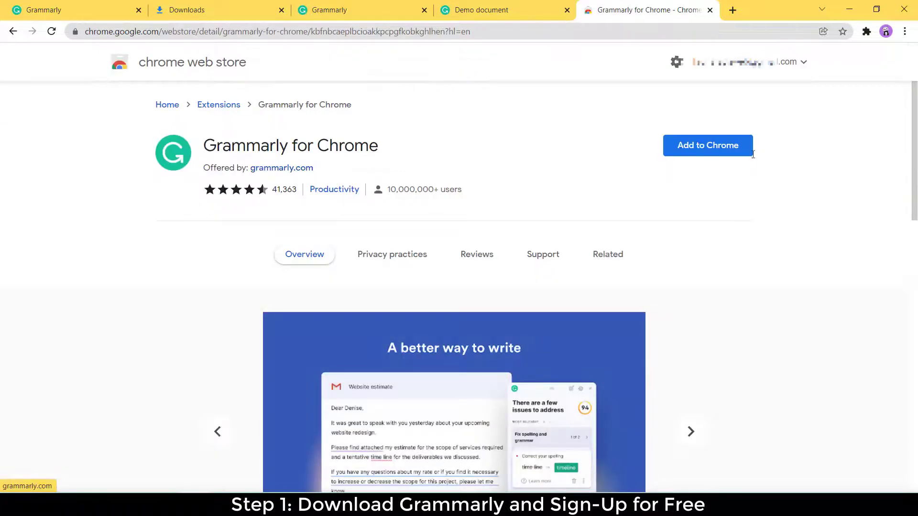
{"action": "left_click", "coordinate": [724, 155]}
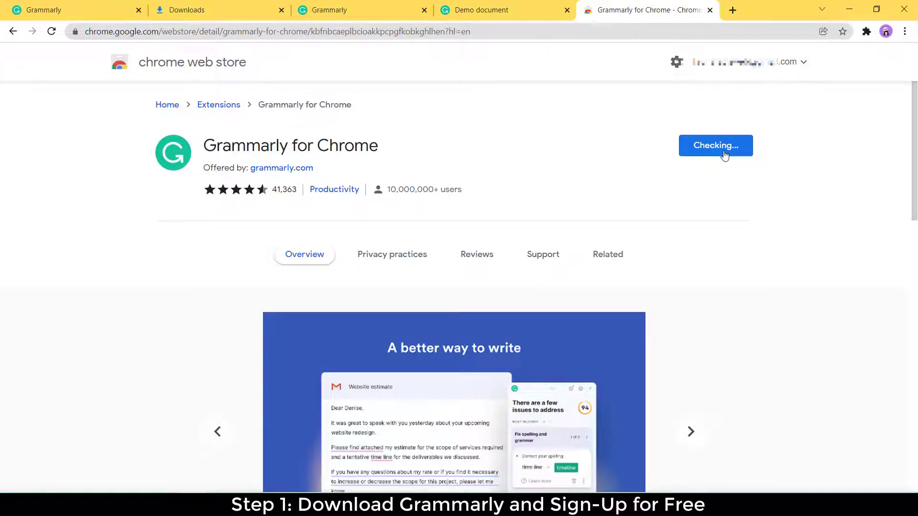
{"action": "left_click", "coordinate": [469, 149]}
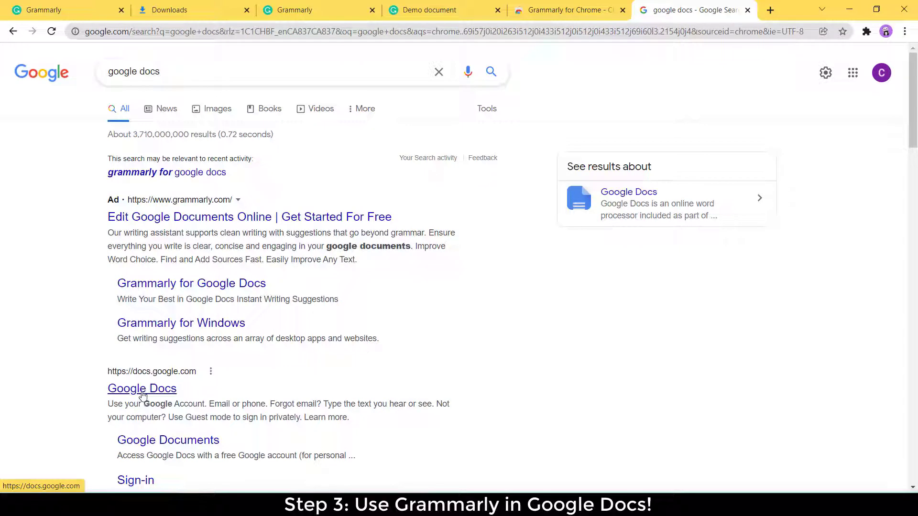
Step: Go to Google Docs from the search results and create a new Blank document
{"action": "left_click", "coordinate": [141, 391]}
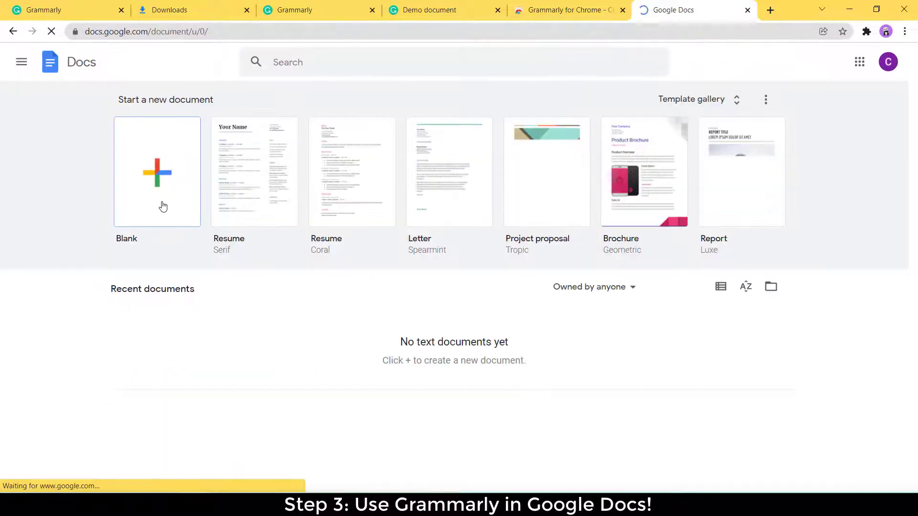
{"action": "left_click", "coordinate": [162, 207]}
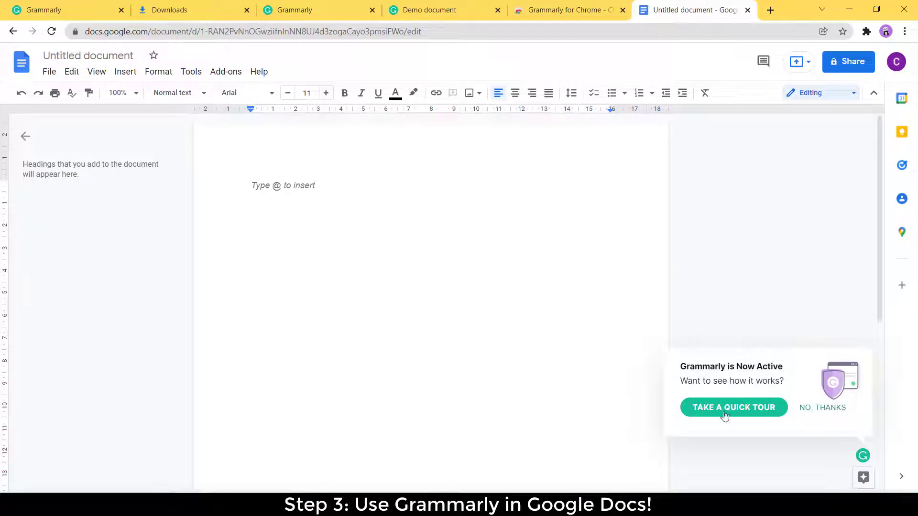
Step: Step through Grammarly's in-document tour tips to reach its personalization settings
{"action": "left_click", "coordinate": [722, 414]}
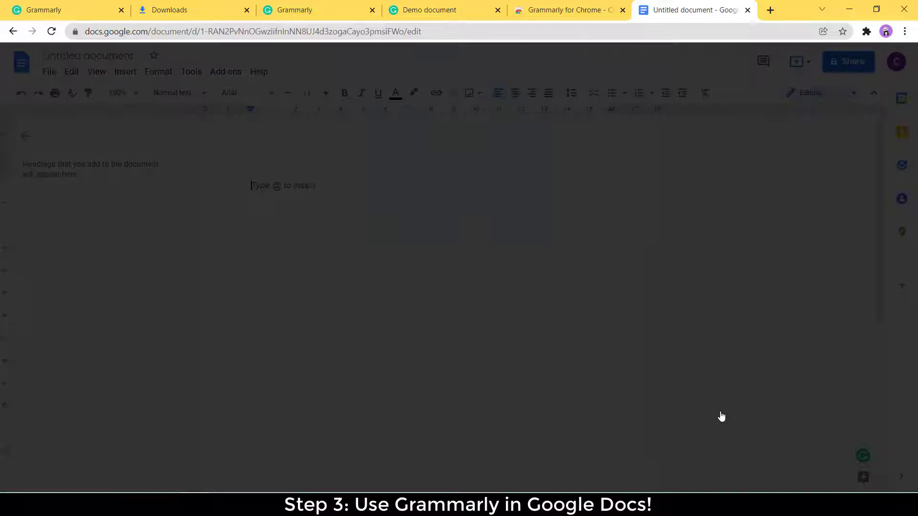
{"action": "left_click", "coordinate": [530, 402]}
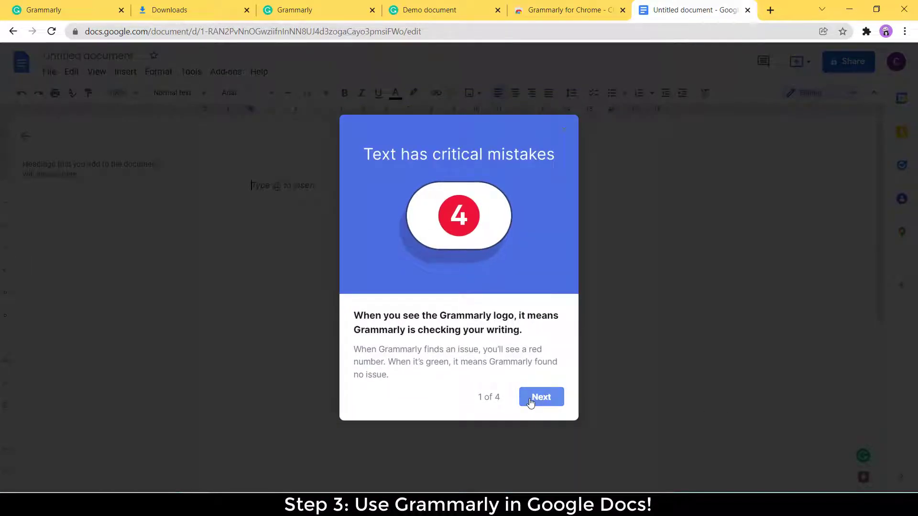
{"action": "left_click", "coordinate": [530, 403]}
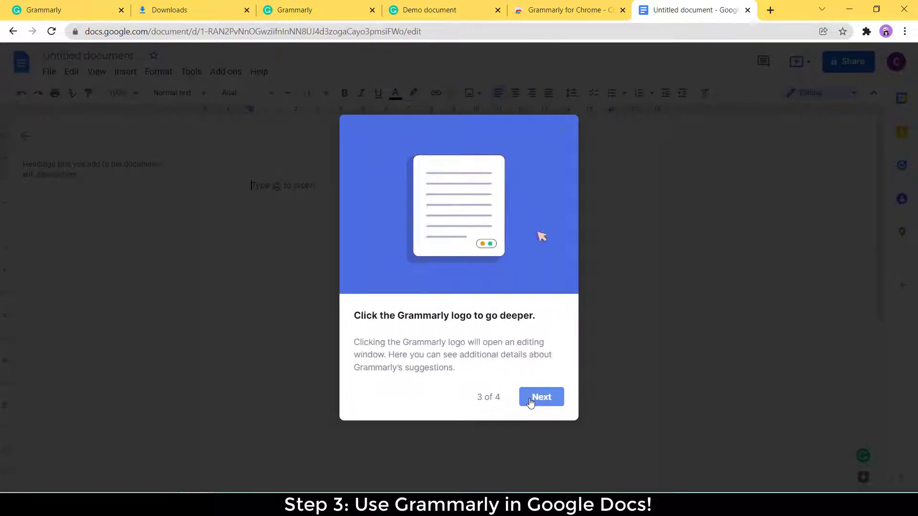
{"action": "left_click", "coordinate": [530, 402]}
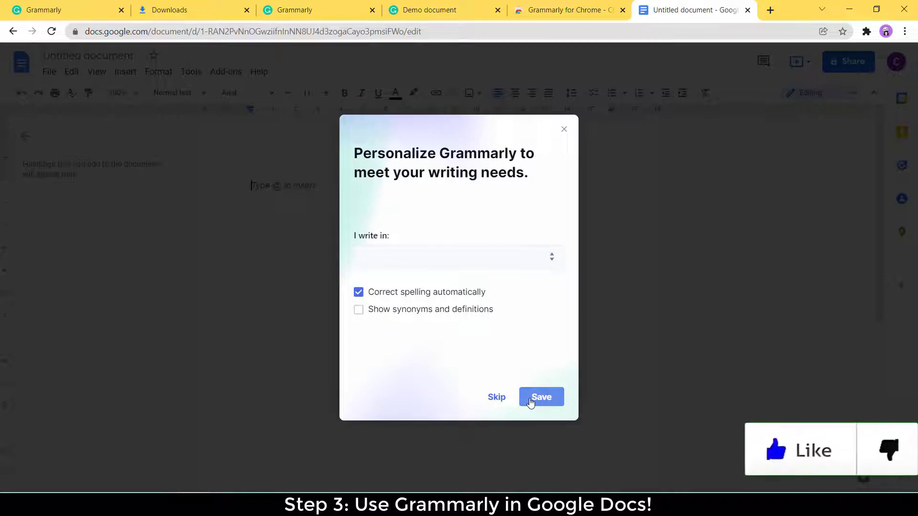
Step: Choose American English, disable automatic spelling correction, enable synonyms and definitions, and save
{"action": "left_click", "coordinate": [553, 256]}
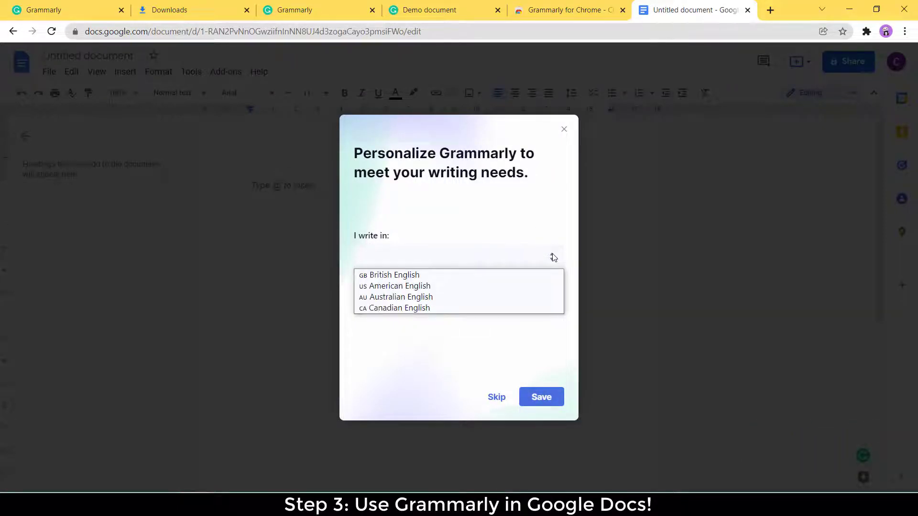
{"action": "left_click", "coordinate": [417, 285]}
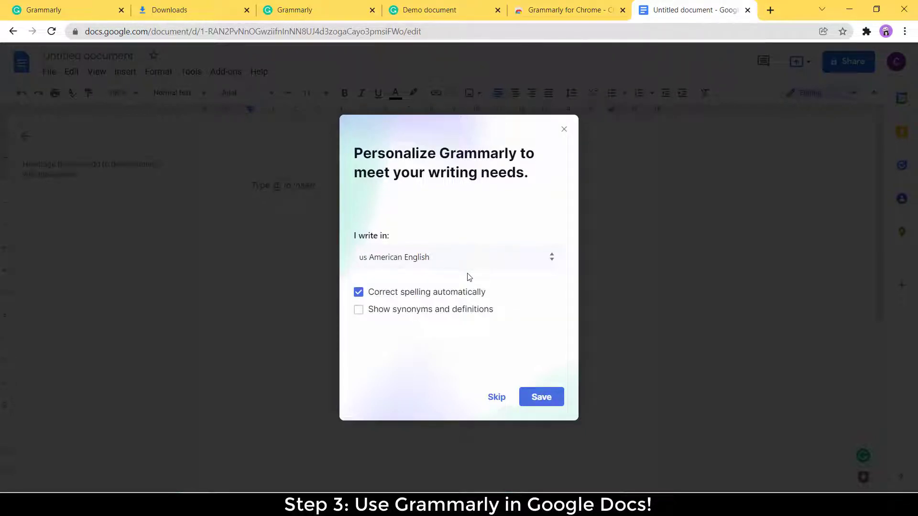
{"action": "left_click", "coordinate": [359, 294]}
{"action": "left_click", "coordinate": [360, 311]}
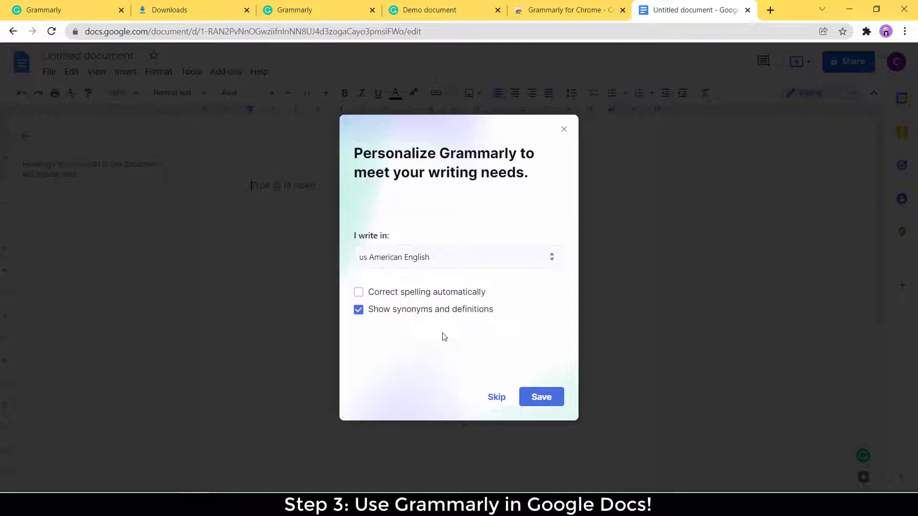
{"action": "left_click", "coordinate": [549, 403]}
{"action": "left_click", "coordinate": [475, 398]}
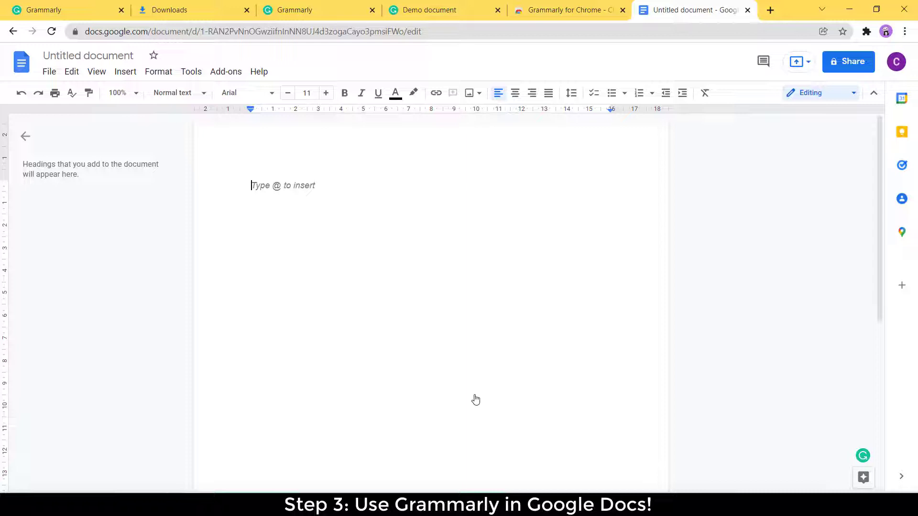
Step: Paste the copied essay paragraph on philosophical perspectives on children into the document
{"action": "key", "text": "ctrl+v"}
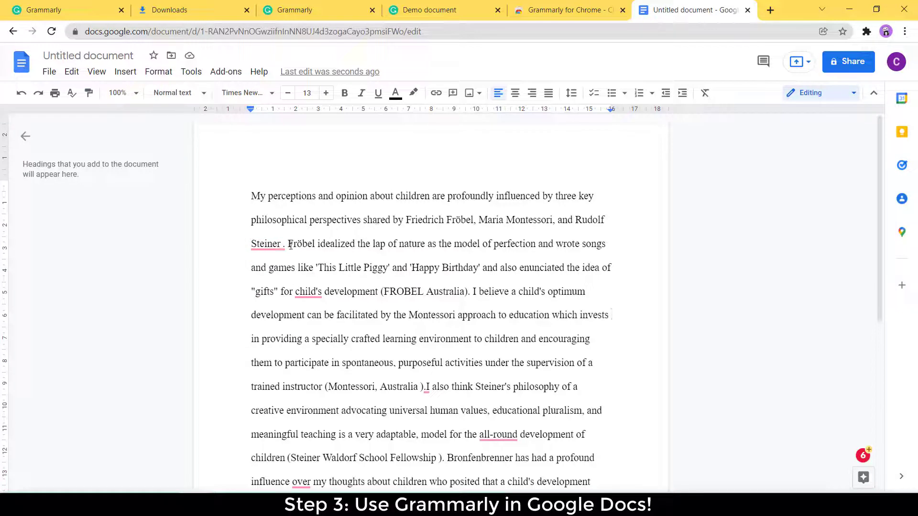
Step: Accept Grammarly's fixes: 'Steiner.', 'for a child's', and a space after the closing bracket
{"action": "mouse_move", "coordinate": [258, 244]}
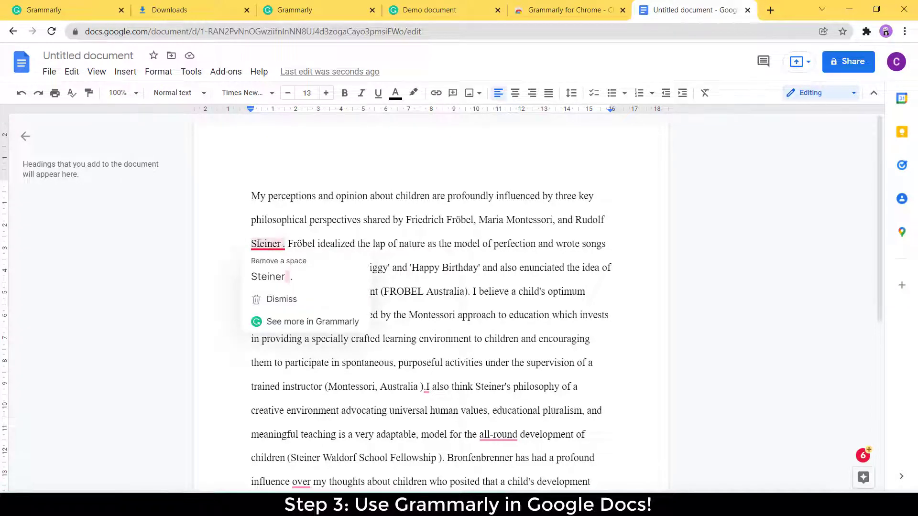
{"action": "left_click", "coordinate": [267, 272]}
{"action": "mouse_move", "coordinate": [308, 292]}
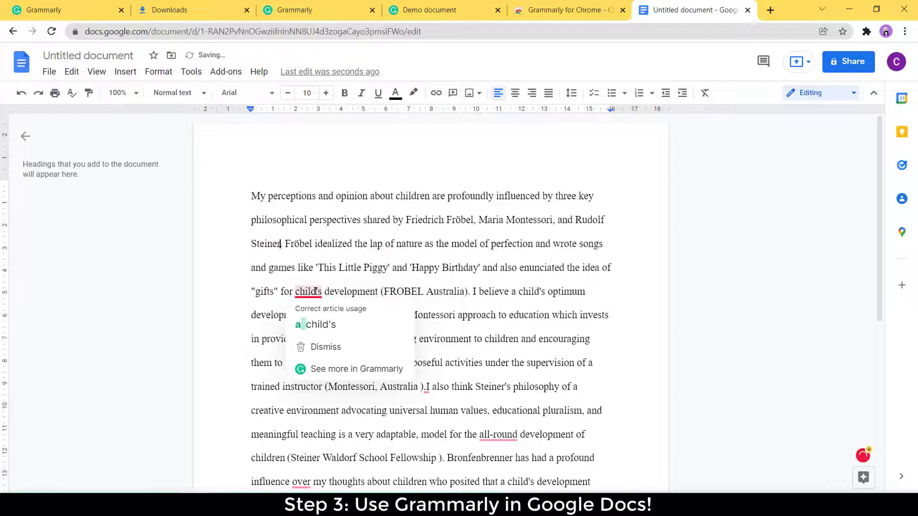
{"action": "left_click", "coordinate": [319, 325]}
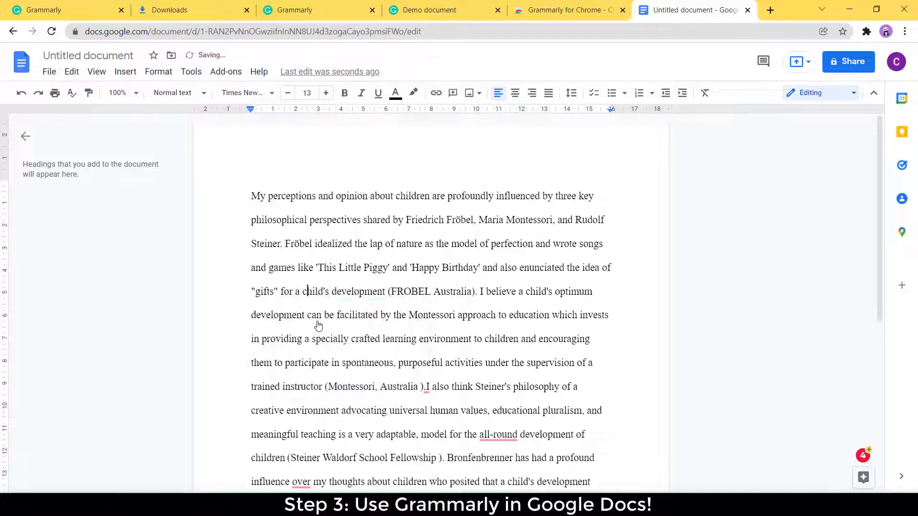
{"action": "left_click", "coordinate": [427, 389]}
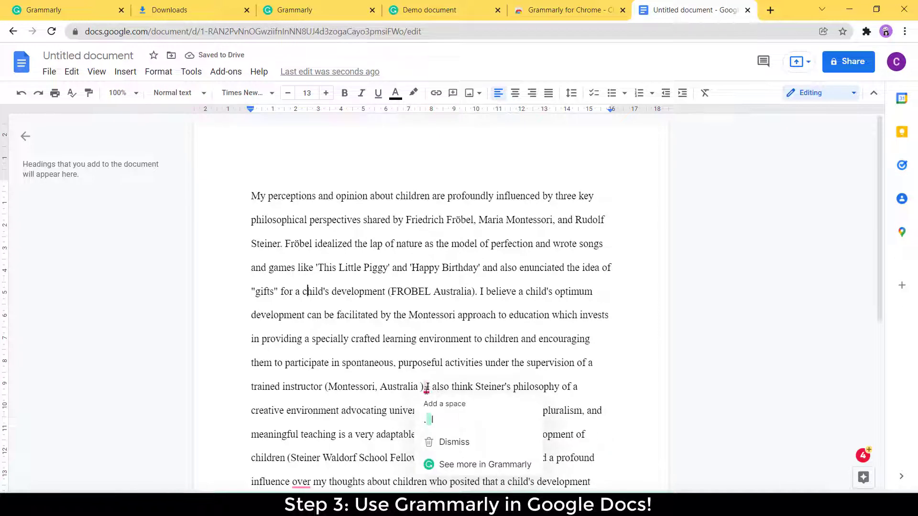
{"action": "left_click", "coordinate": [461, 419]}
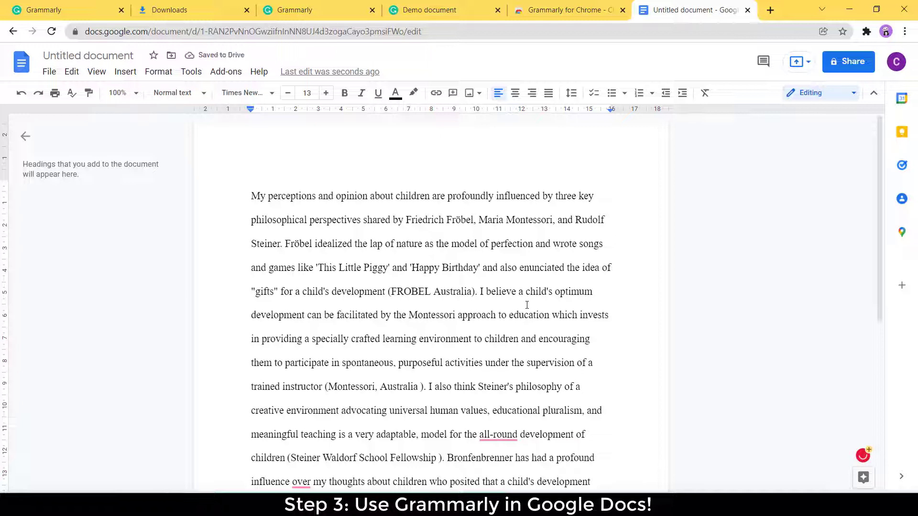
{"action": "mouse_move", "coordinate": [864, 458]}
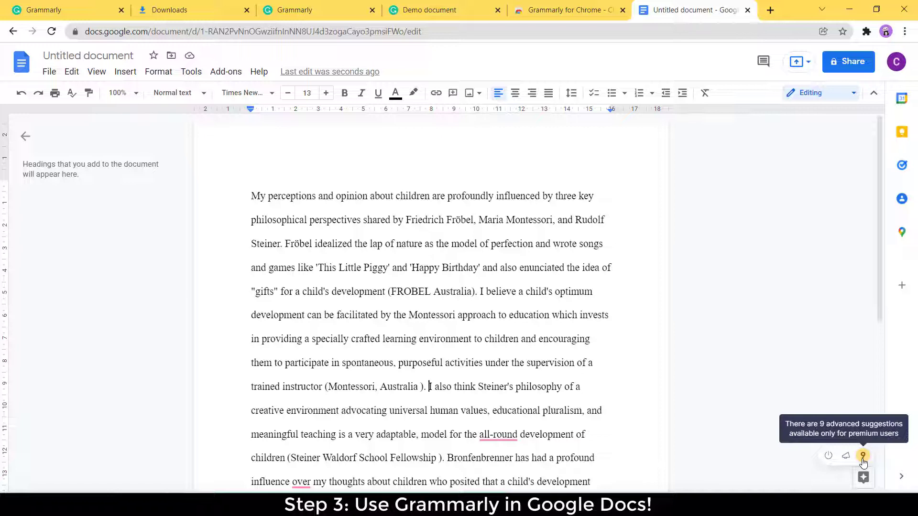
Step: From the Grammarly sidebar, accept 'all-around', 'on', and 'chronosystem.' without the extra space
{"action": "left_click", "coordinate": [862, 459]}
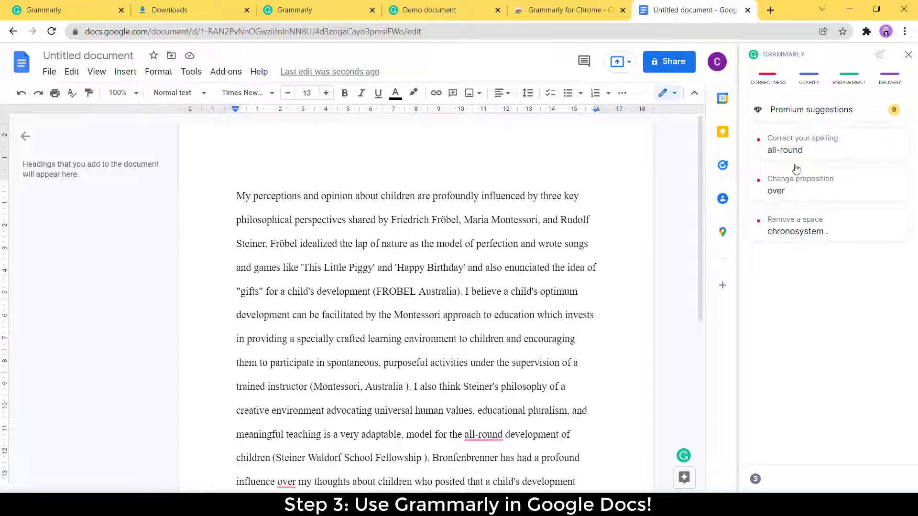
{"action": "left_click", "coordinate": [795, 148]}
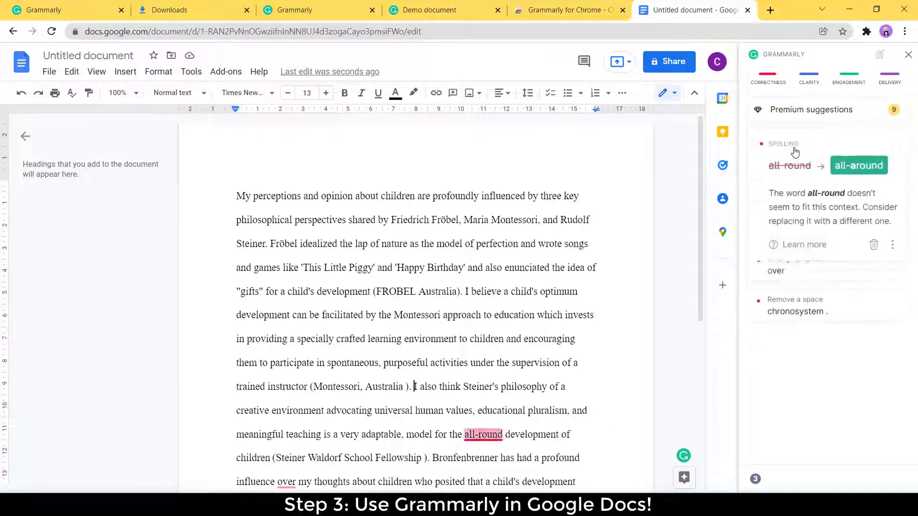
{"action": "left_click", "coordinate": [863, 168]}
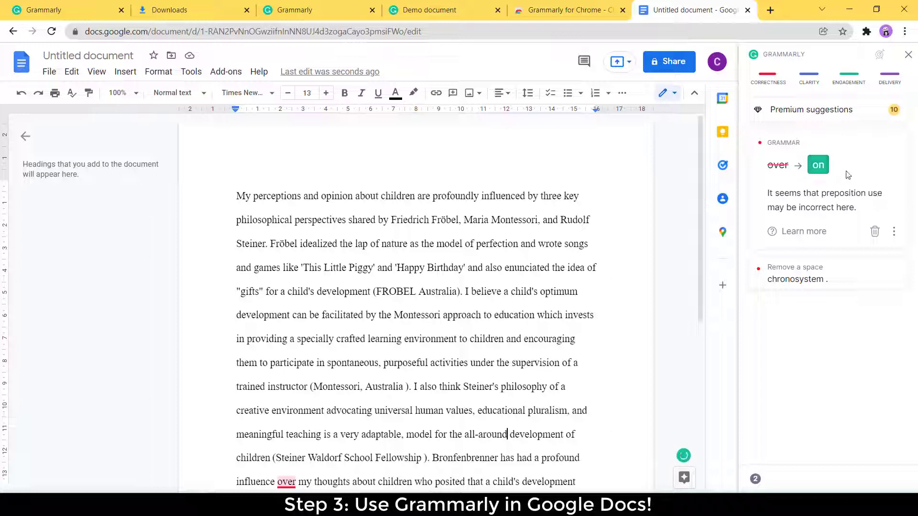
{"action": "left_click", "coordinate": [818, 165]}
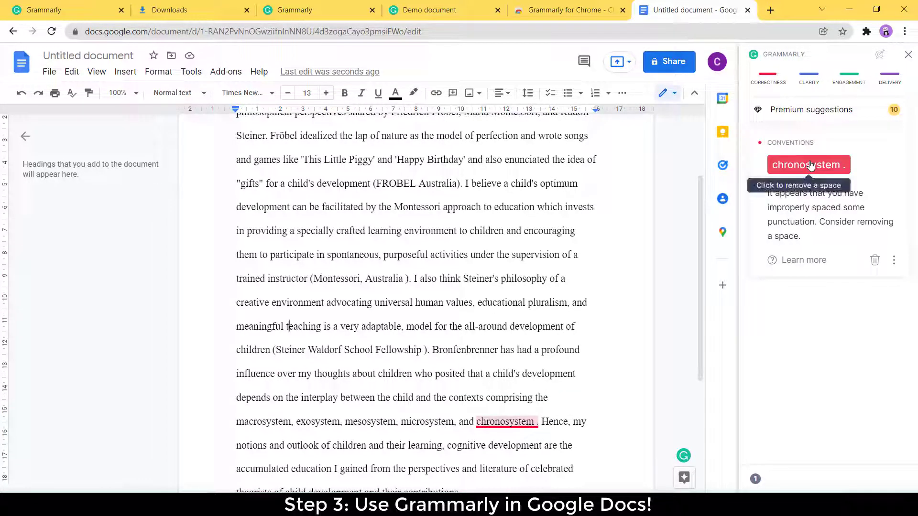
{"action": "left_click", "coordinate": [810, 165]}
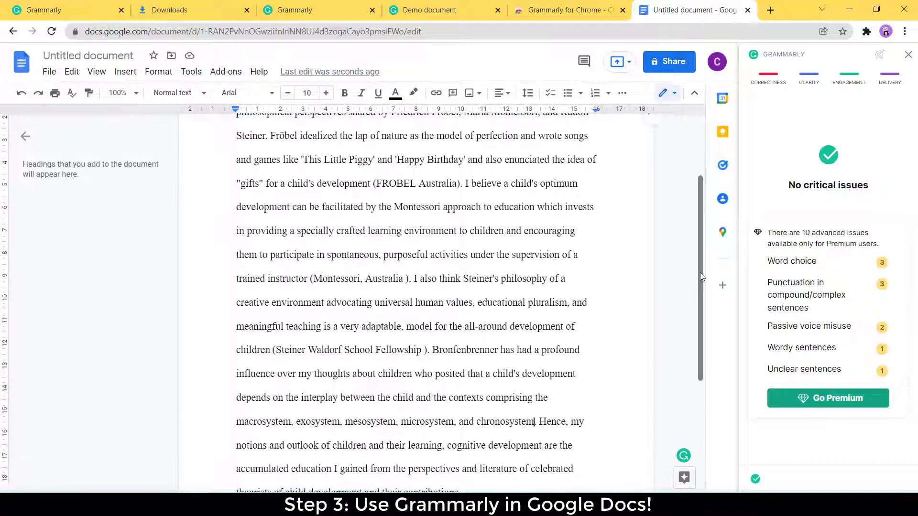
{"action": "left_click_drag", "start_coordinate": [700, 272], "coordinate": [696, 248]}
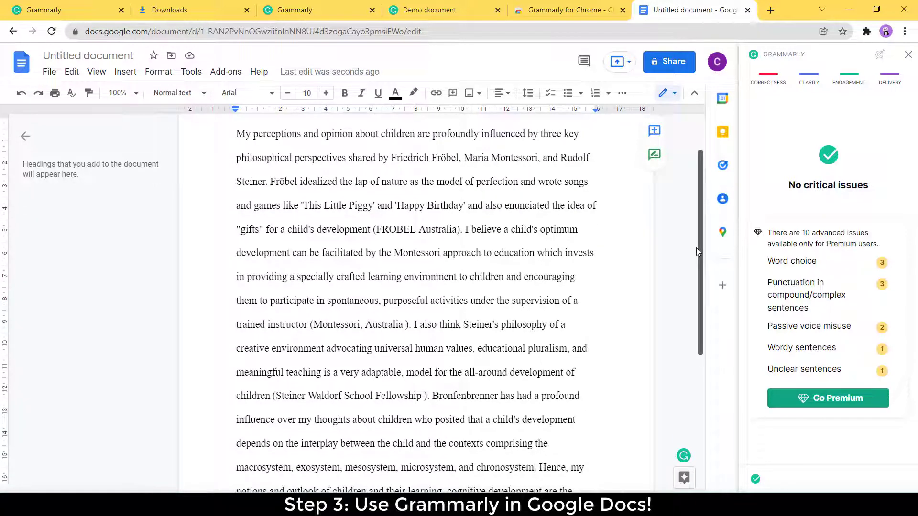